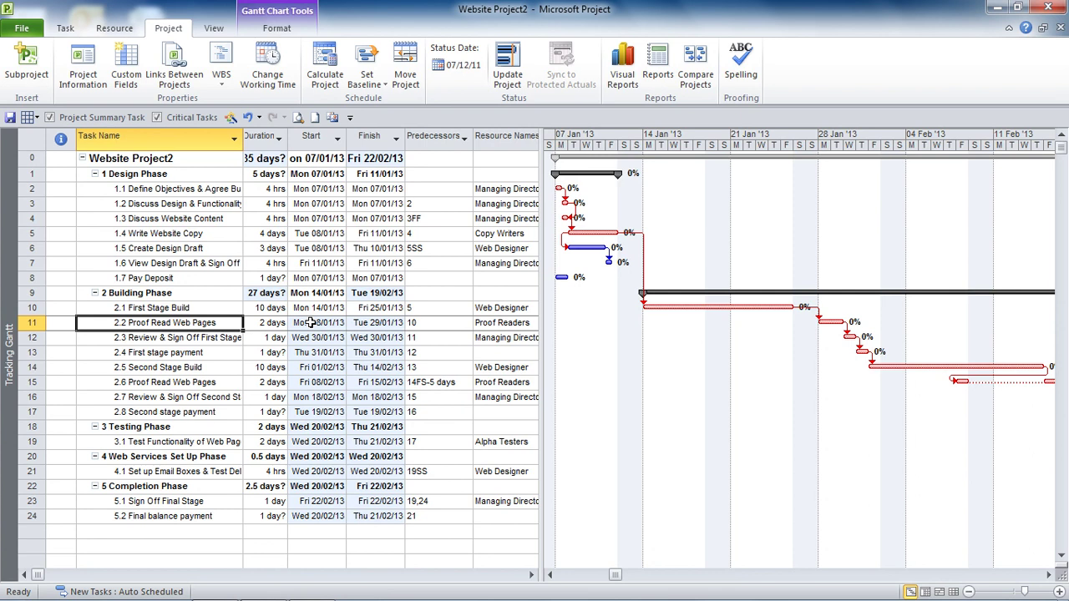
Set Proof Read Web Pages' start date to Wed 30 January 2013 using the calendar.
left_click(310, 322)
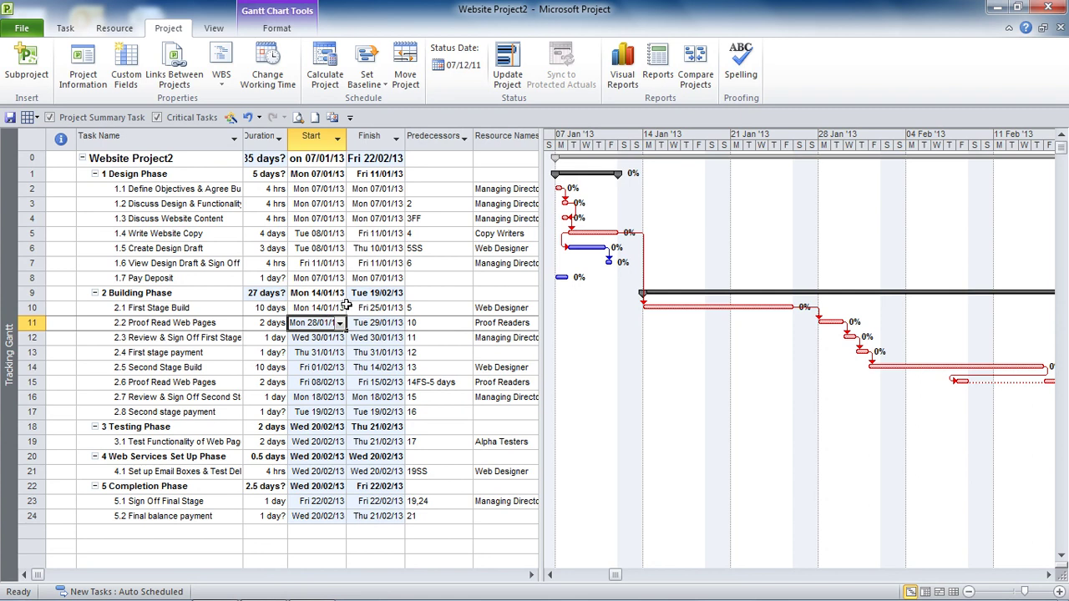
left_click(337, 323)
left_click(340, 324)
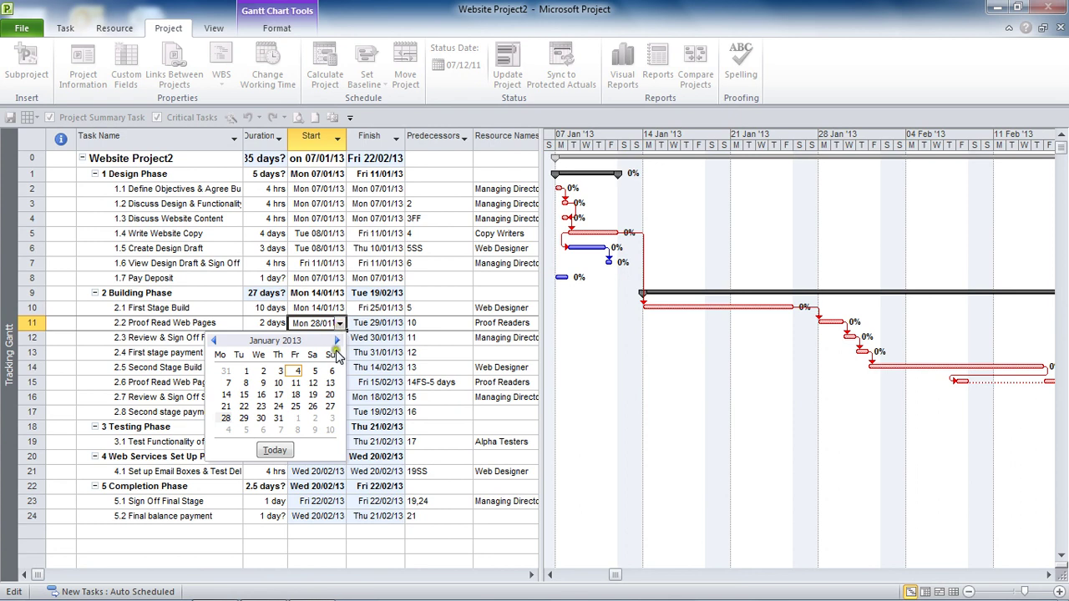
left_click(261, 419)
left_click(260, 421)
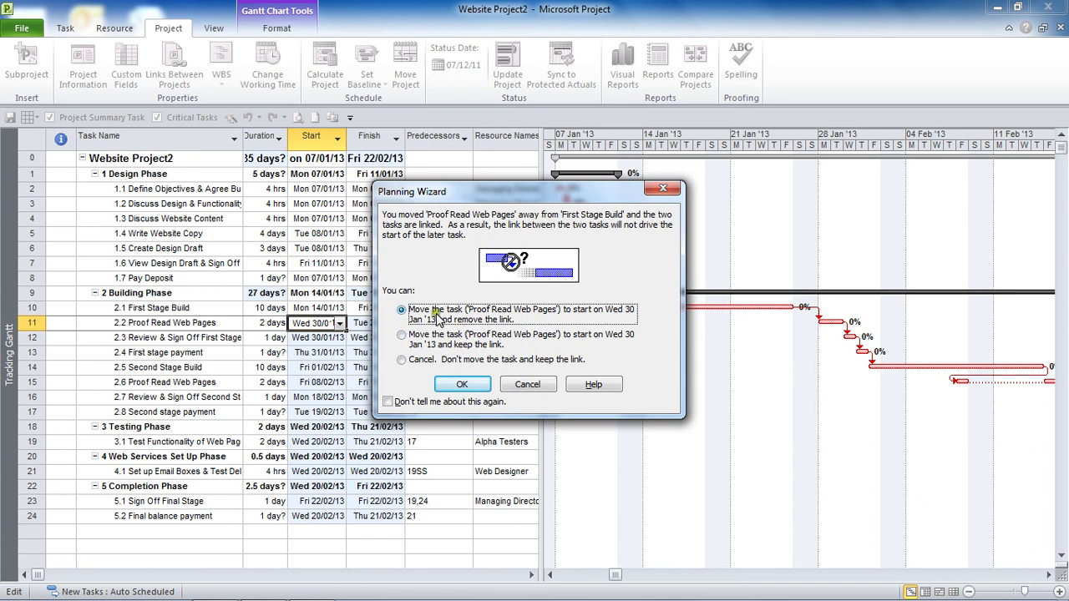
In the Planning Wizard, move the task but keep its link to First Stage Build.
left_click(413, 337)
left_click(429, 337)
left_click(459, 386)
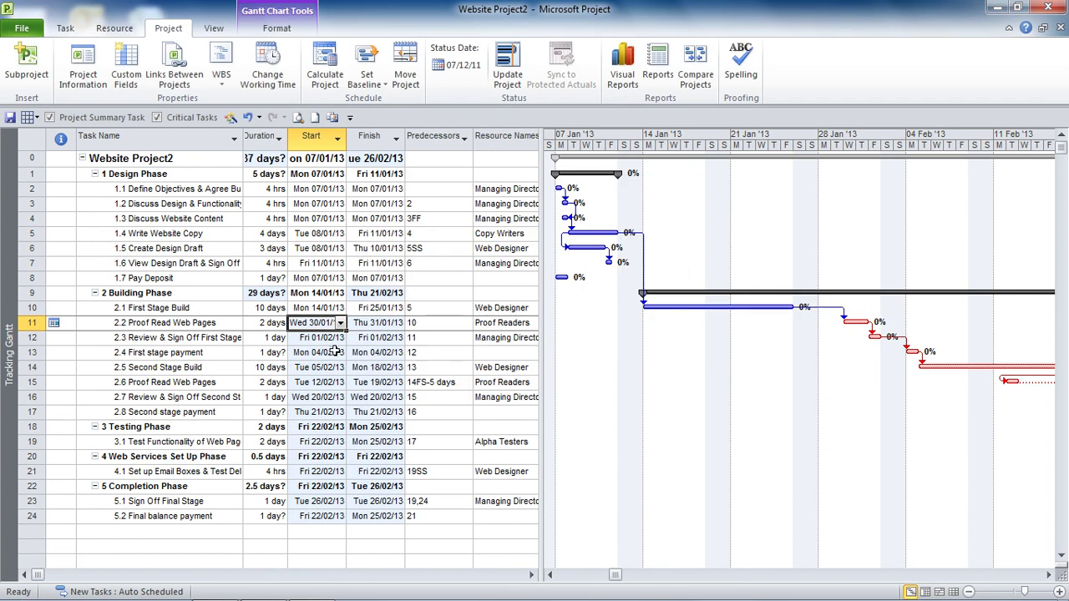
mouse_move(58, 325)
Set First Stage Build's duration to 13 days.
key("Up")
key("Left")
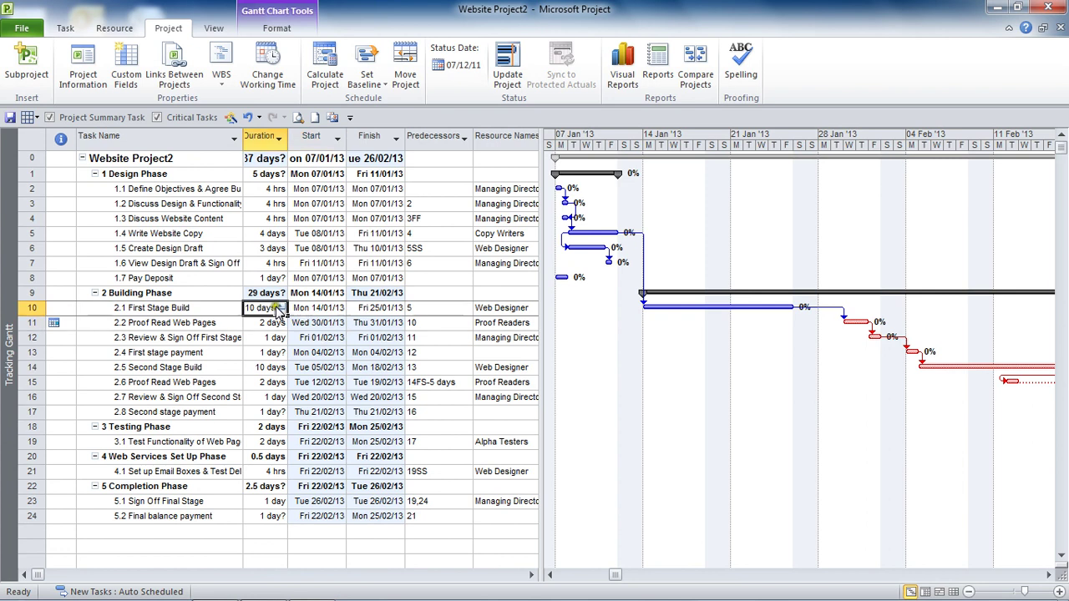
type("13")
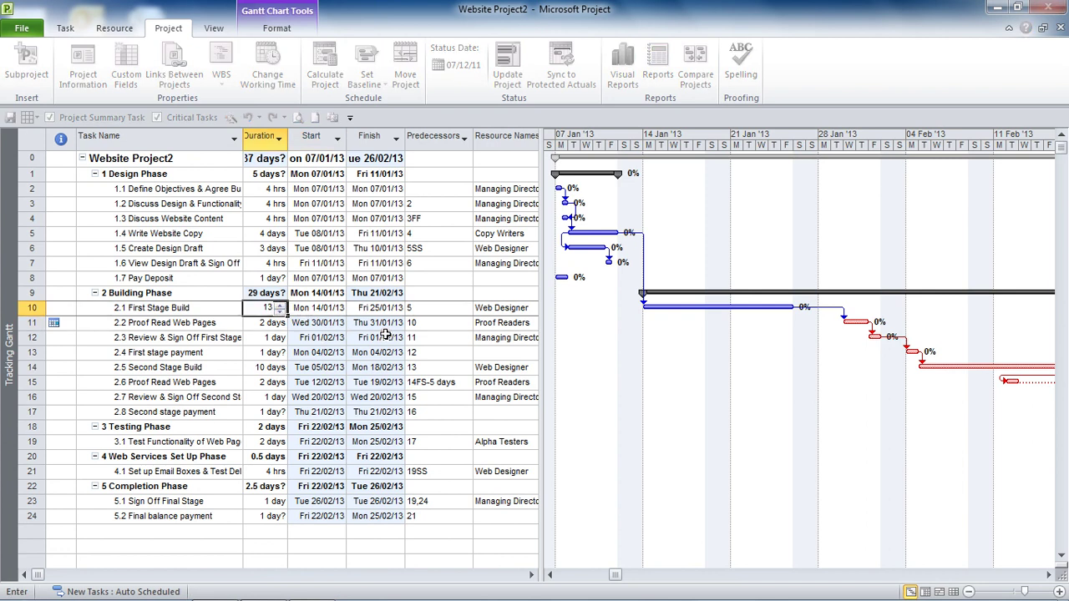
key("Return")
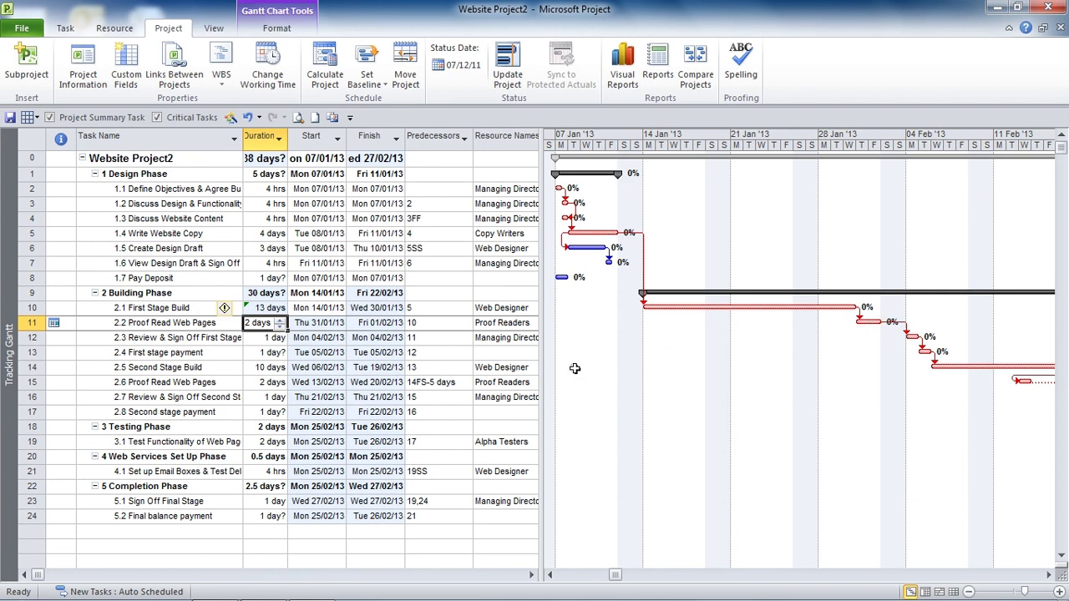
Change First Stage Build's duration to 5 days.
left_click(269, 308)
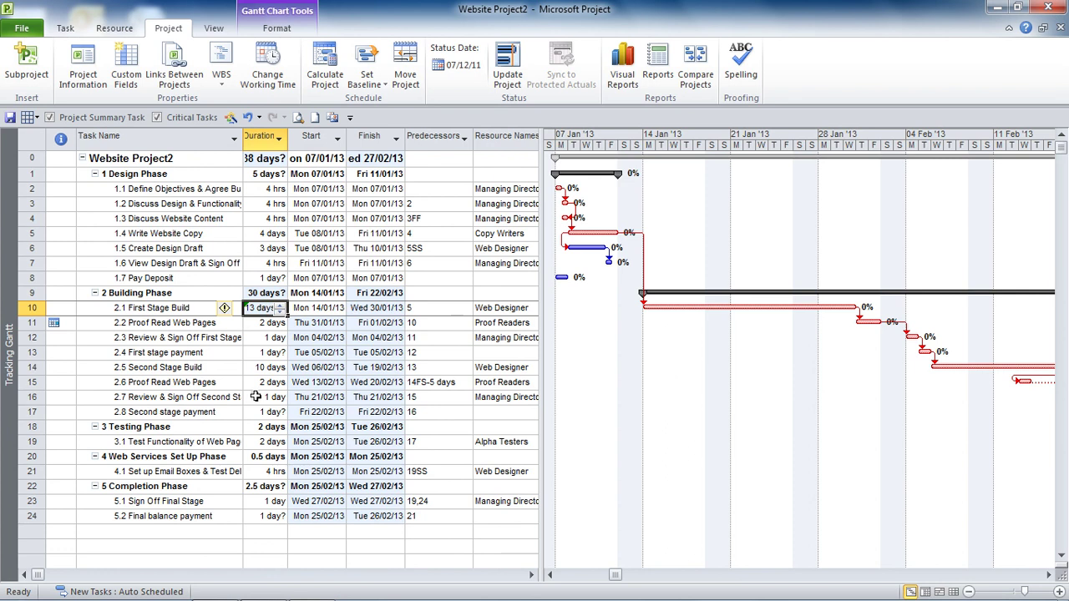
type("5")
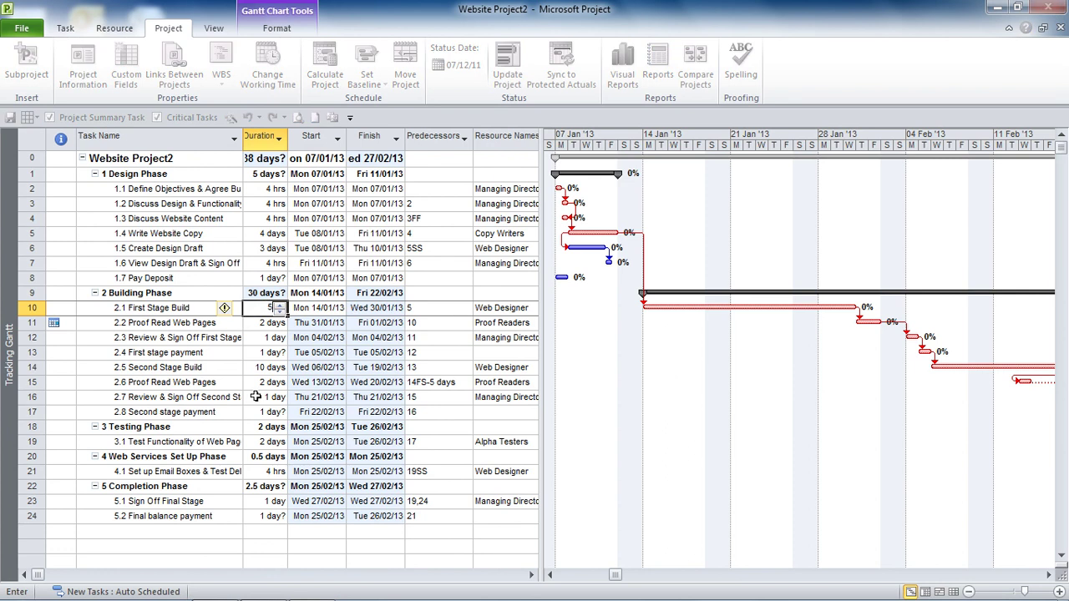
key("Return")
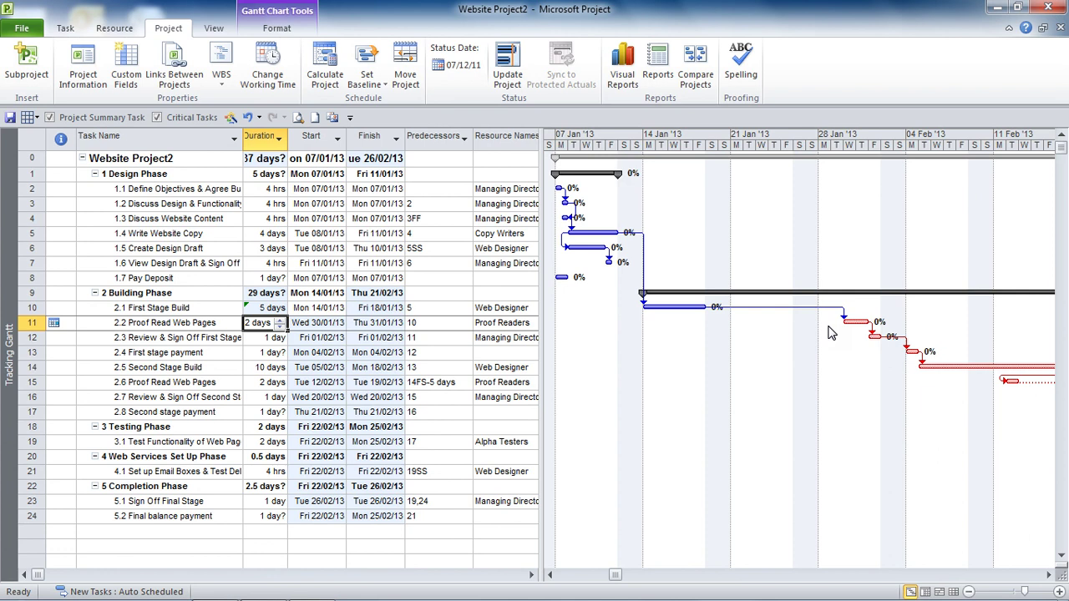
left_click(792, 422)
In Proof Read Web Pages' Task Information Advanced settings, choose As Soon As Possible as constraint type.
mouse_move(53, 324)
left_click(151, 325)
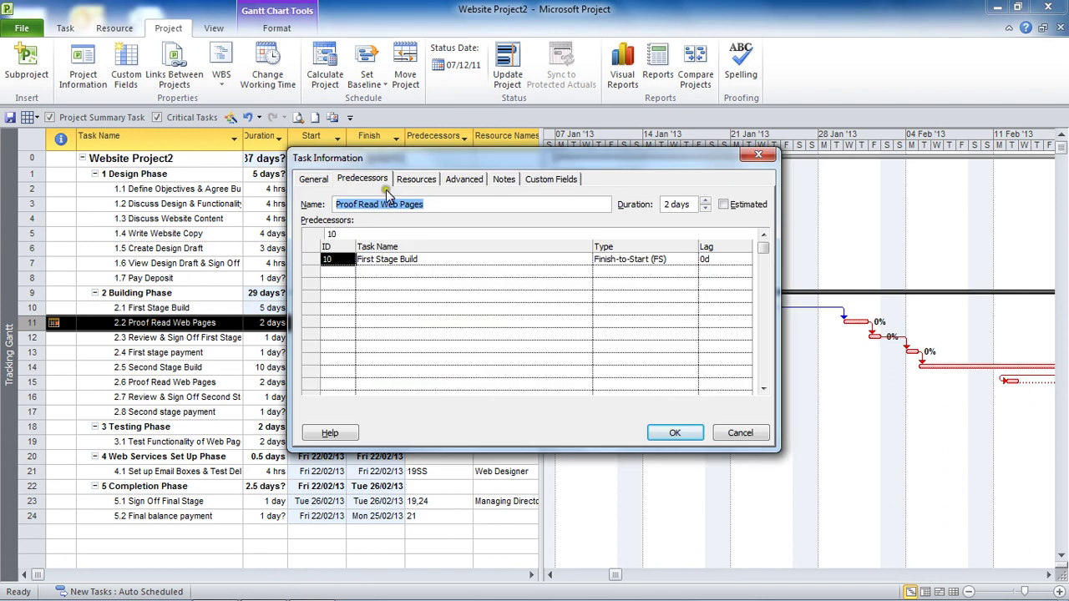
left_click(461, 179)
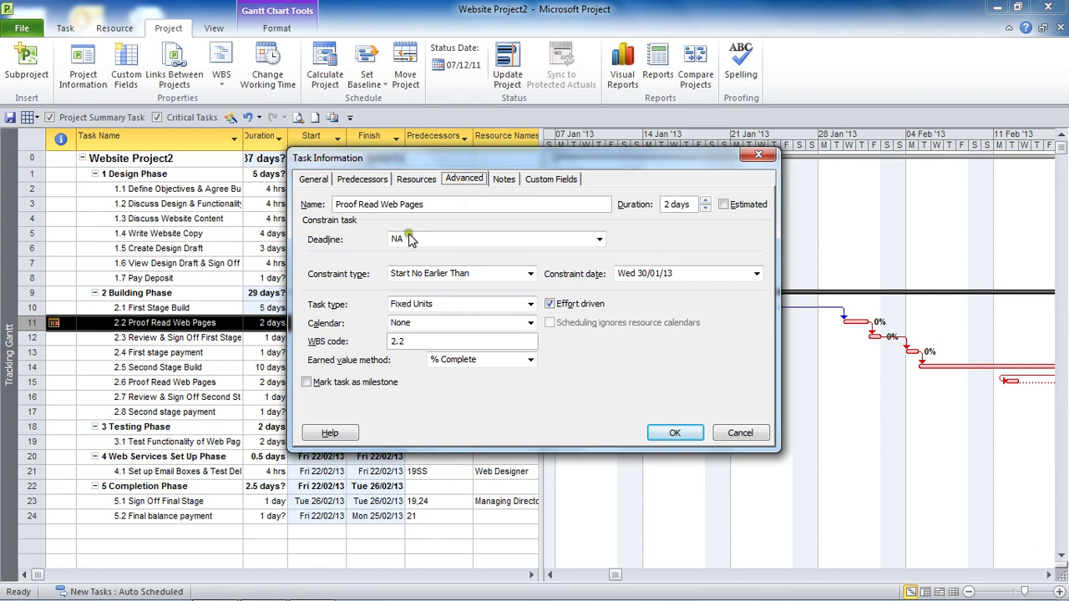
left_click(525, 275)
left_click(528, 276)
key("Up")
key("Up")
key("Up")
key("Up")
key("Up")
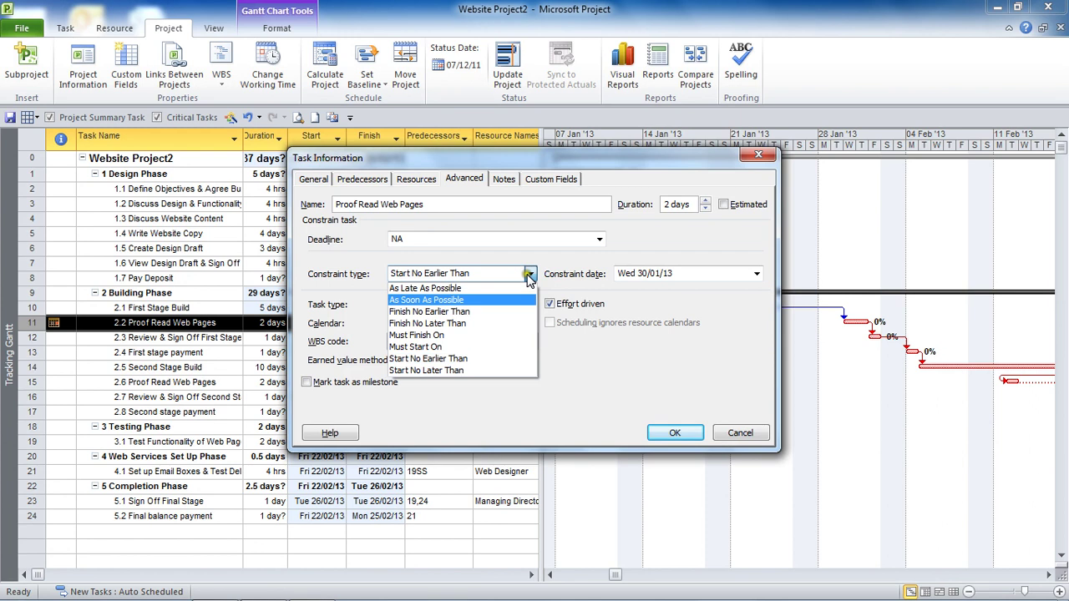
left_click(482, 300)
left_click(480, 303)
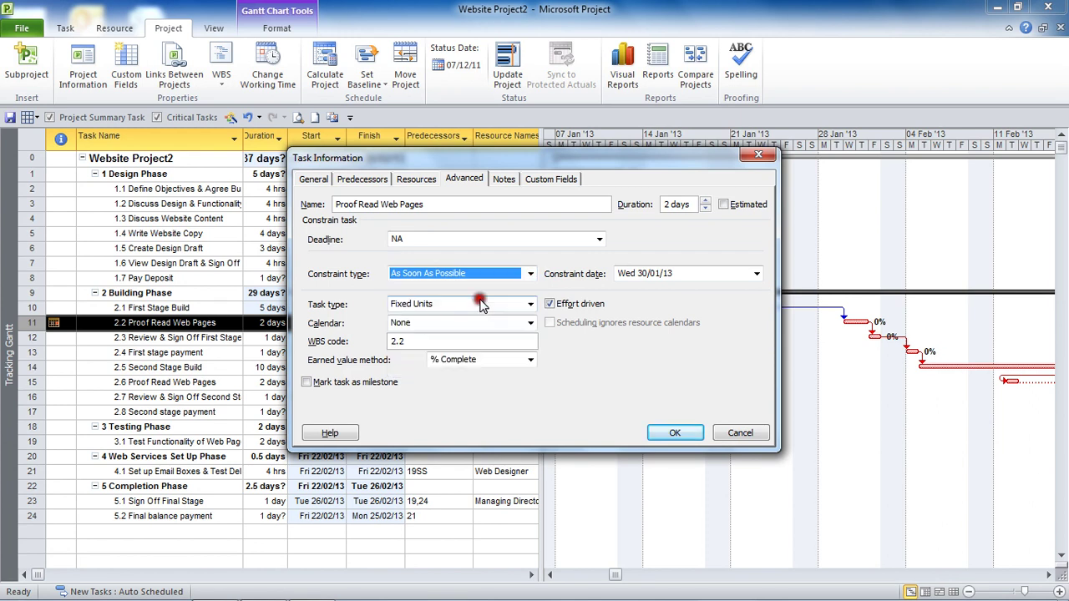
left_click(530, 274)
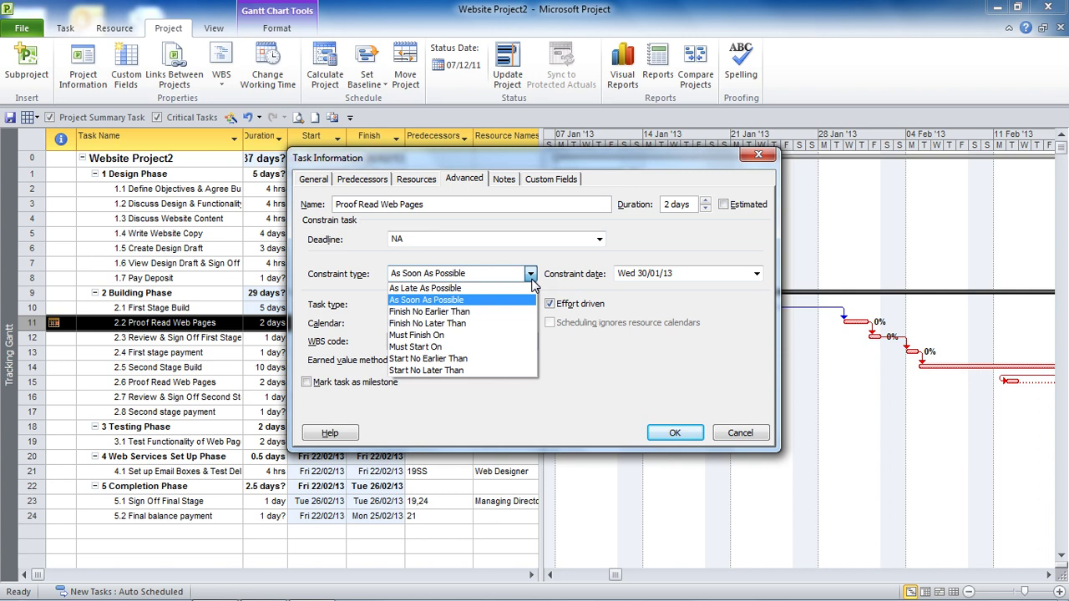
Review the constraint type options and leave Start No Earlier Than (Wed 30/01/13) selected.
key("Down")
key("Down")
key("Down")
key("Down")
key("Down")
key("Down")
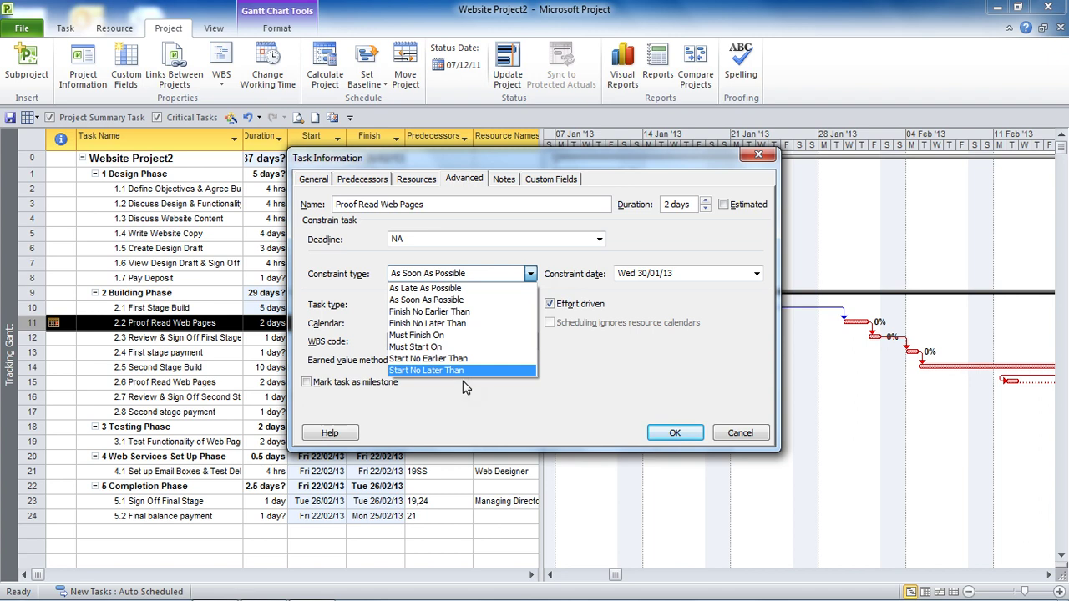
key("Up")
key("Up")
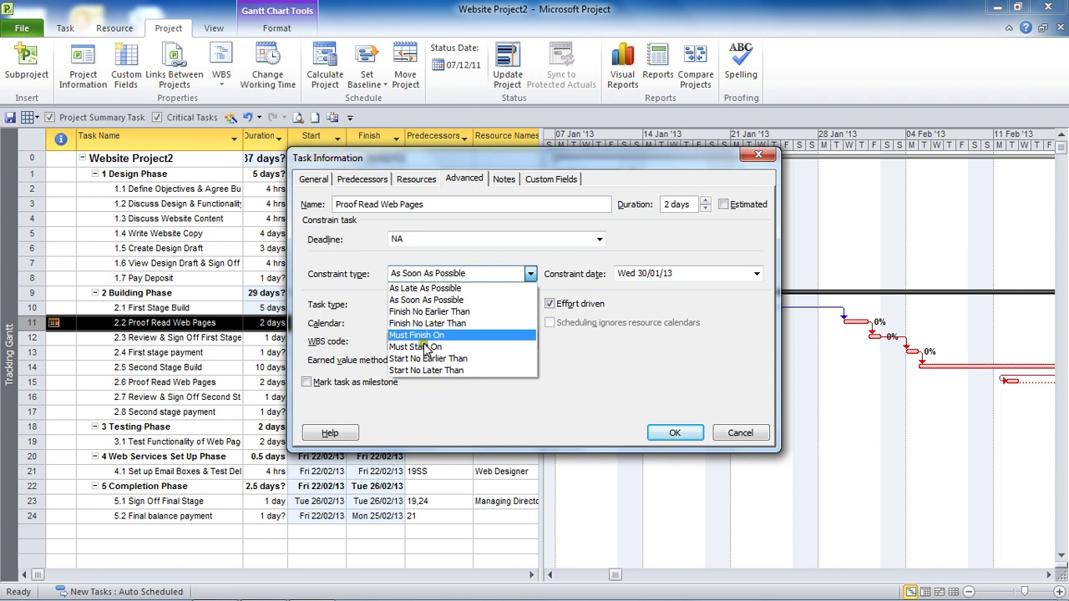
left_click(419, 336)
key("Up")
key("Up")
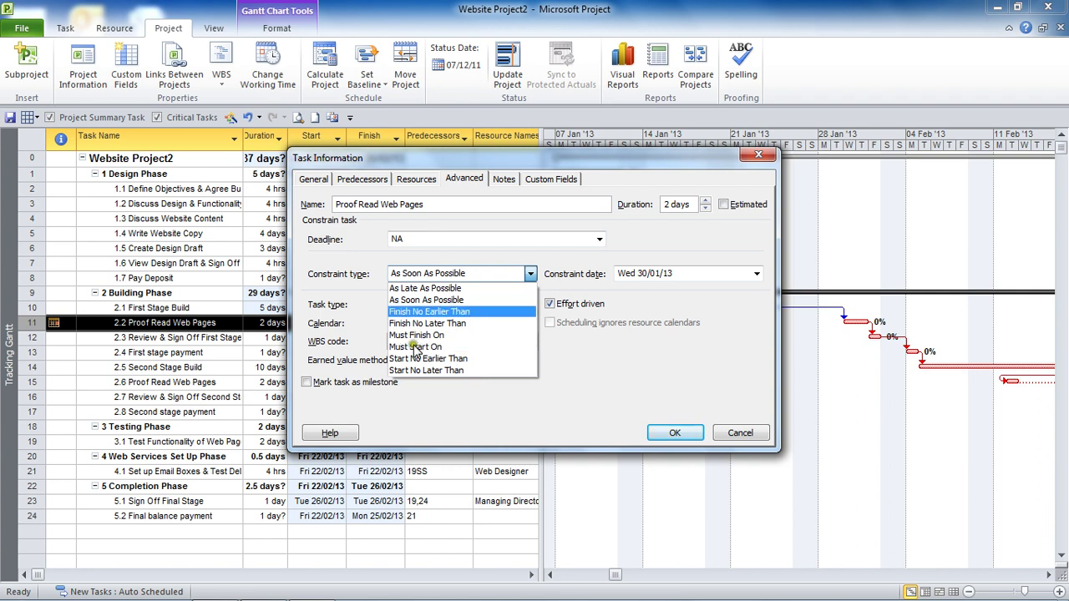
key("Down")
key("Down")
key("Down")
key("Down")
key("Down")
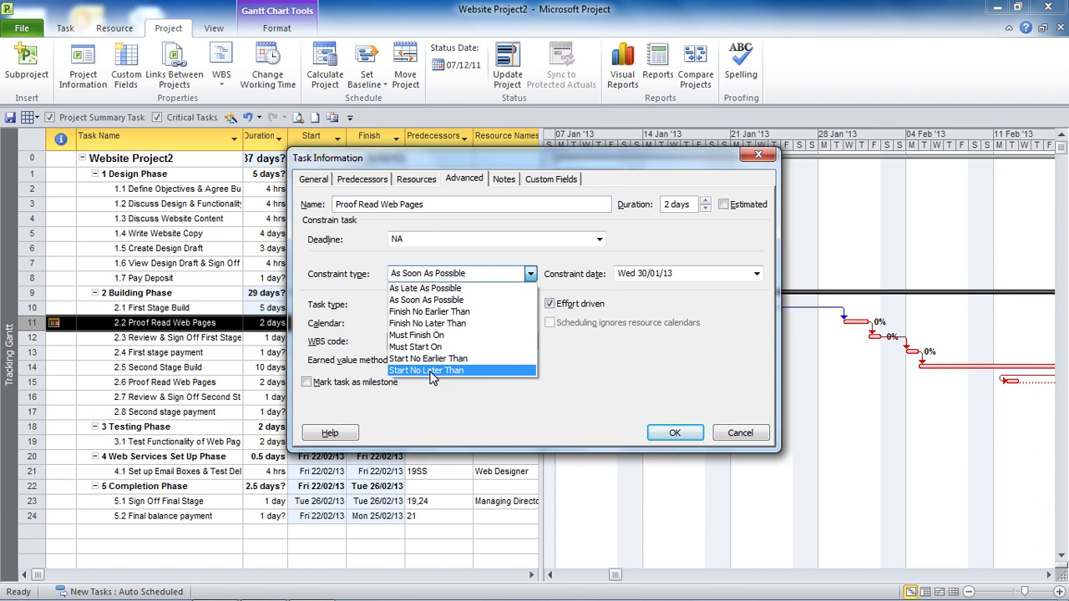
key("Up")
key("Up")
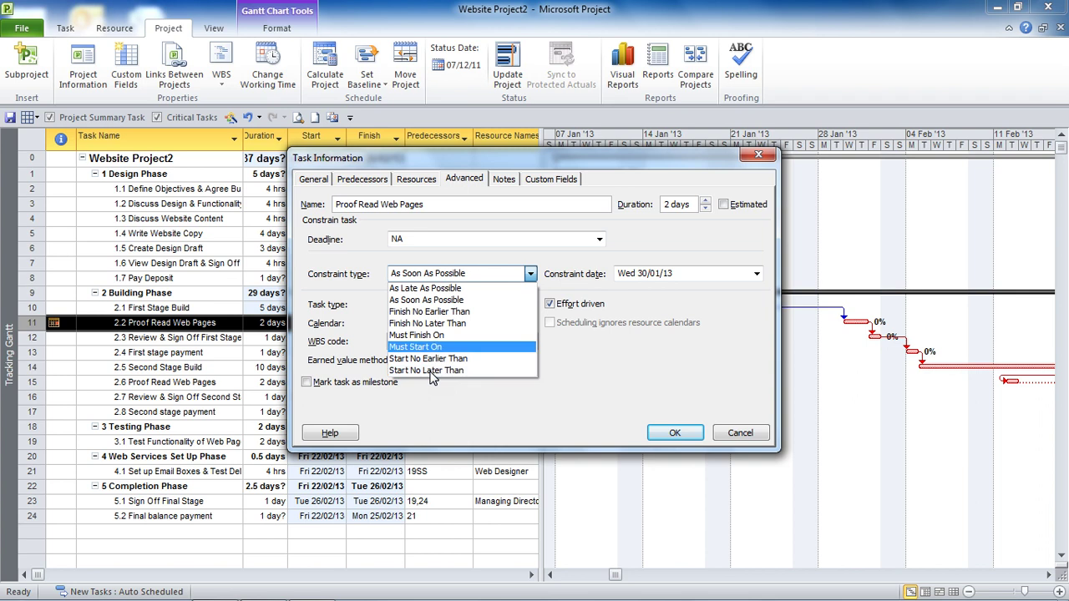
key("Down")
key("Return")
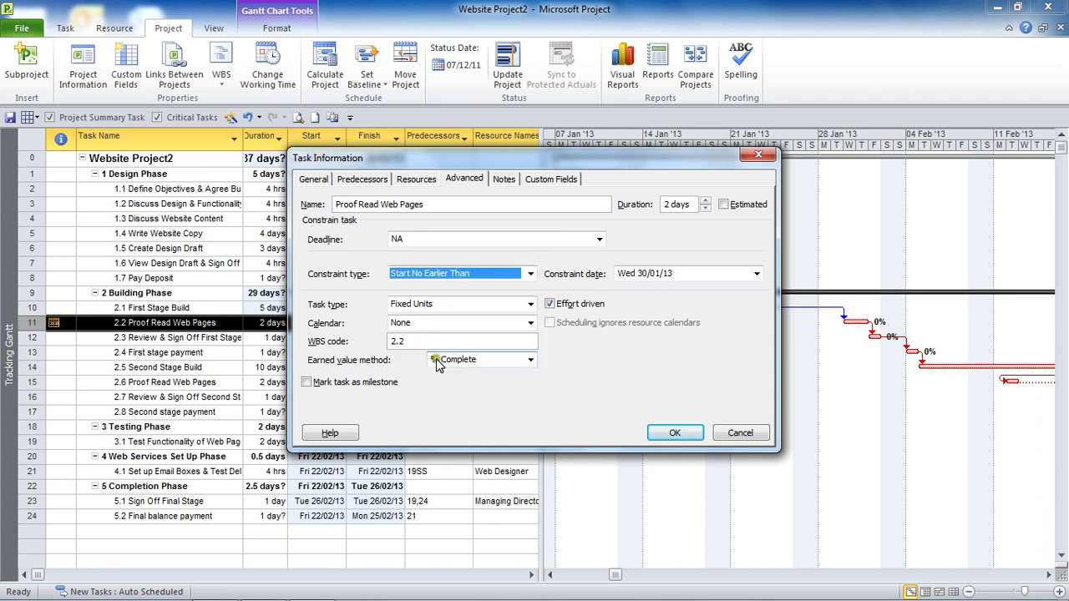
Apply As Soon As Possible as the constraint, moving Proof Read Web Pages to Mon 21/01/13.
left_click(358, 290)
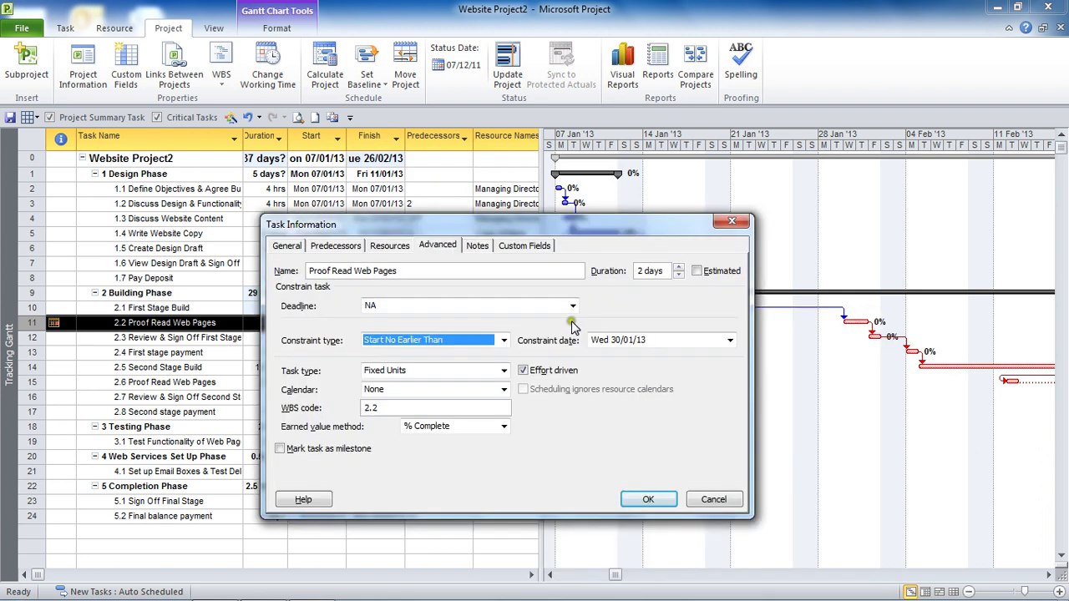
key("alt+Down")
left_click(462, 364)
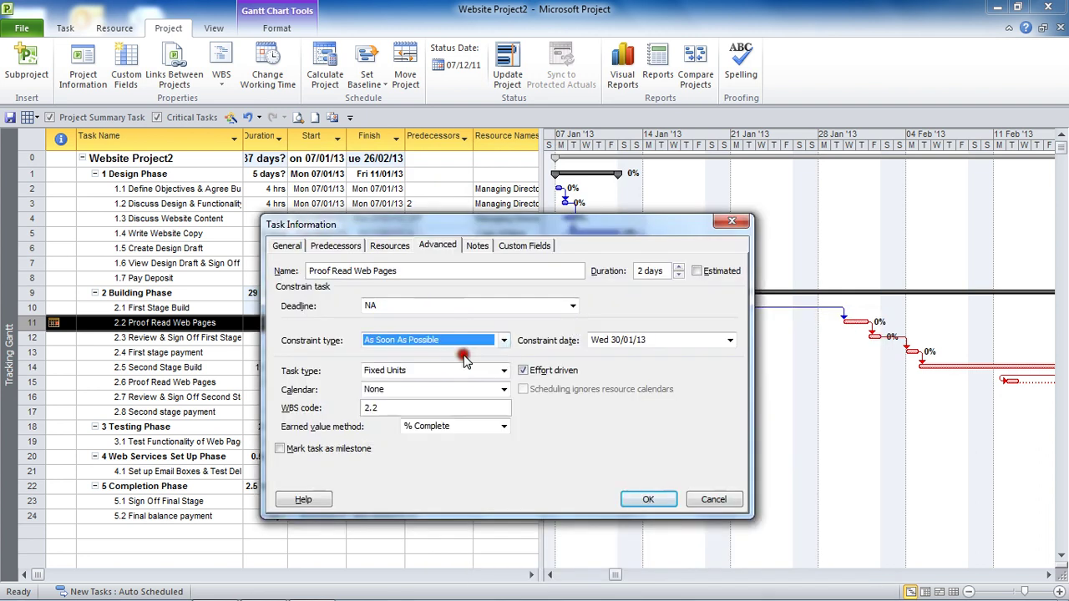
left_click(648, 499)
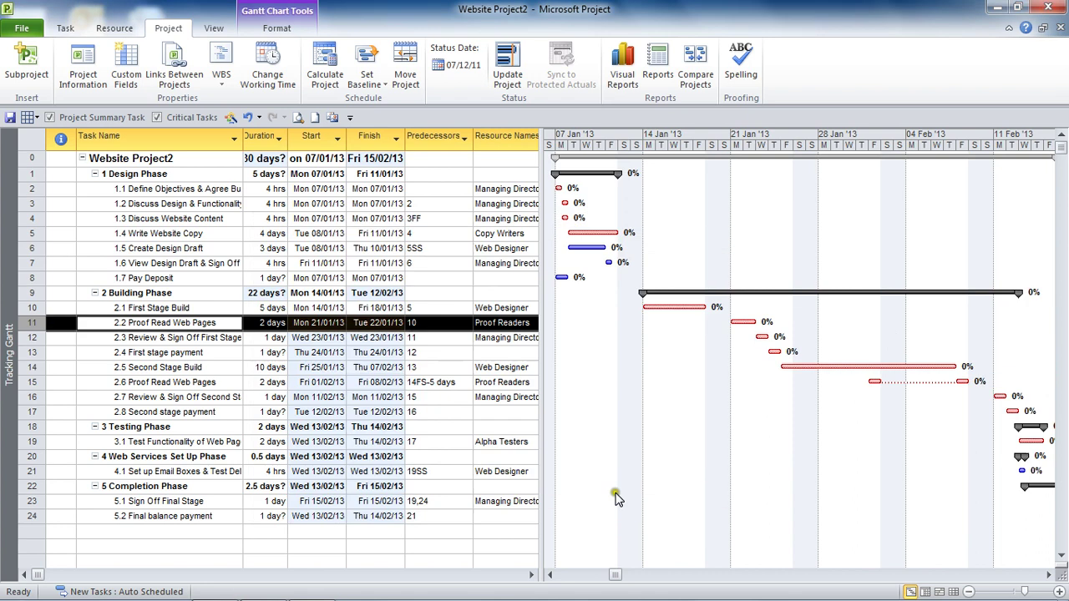
Select the Review & Sign Off First Stage task.
key("Down")
key("Down")
key("Down")
key("Down")
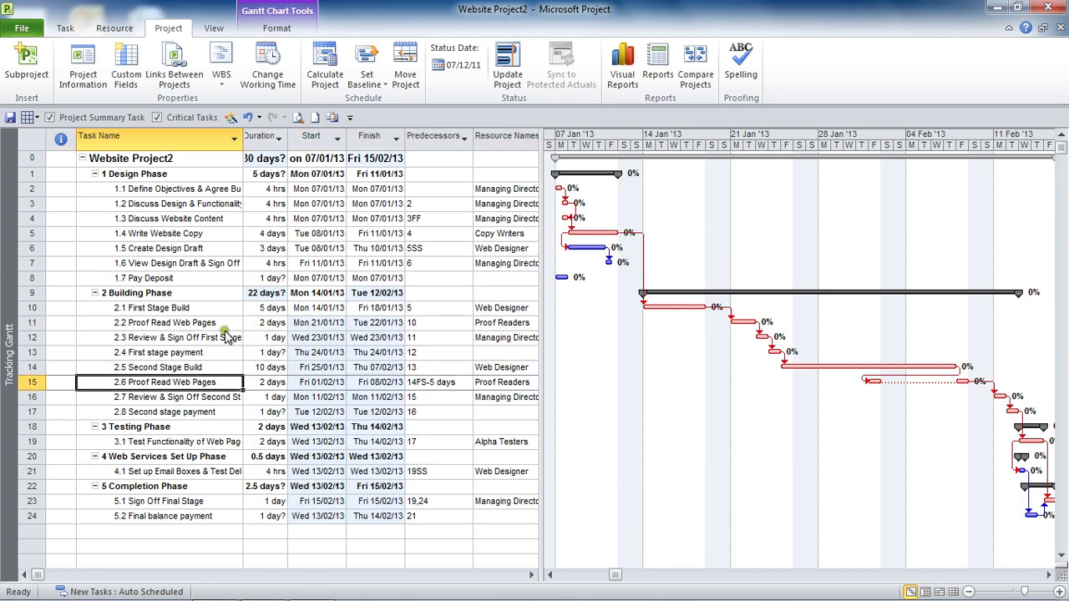
left_click(187, 341)
left_click(198, 339)
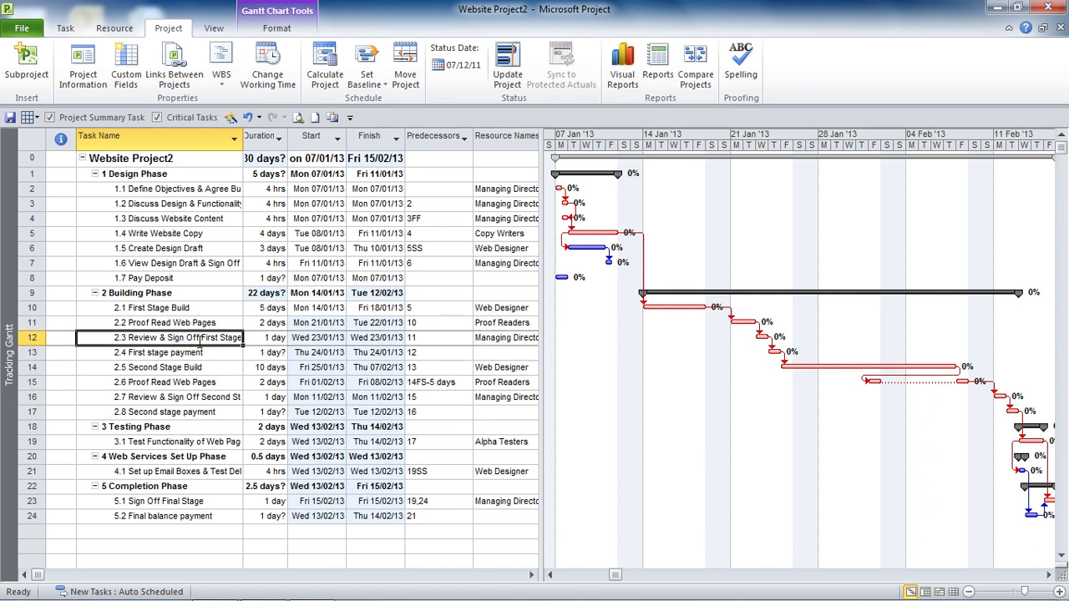